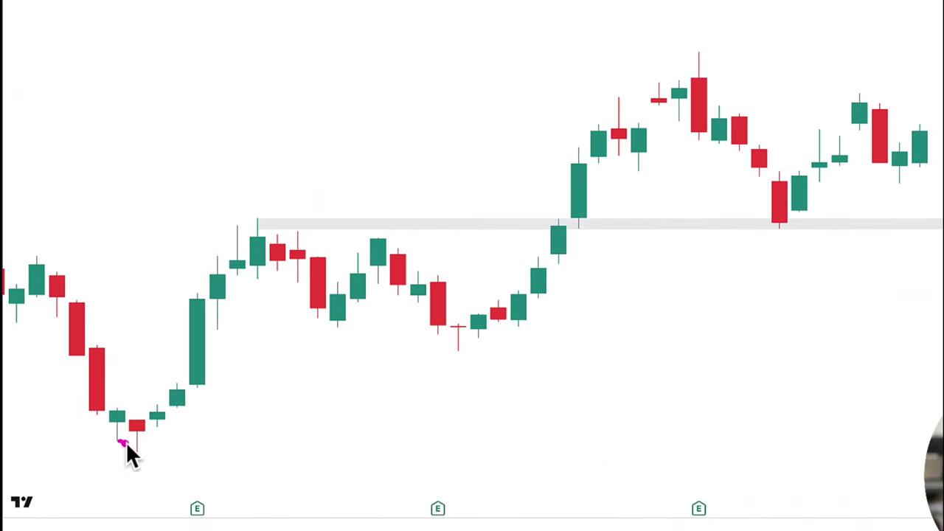
Step: Trace pink curves under the swing lows and label the February peak as a higher high
left_click_drag(803, 238, 809, 227)
left_click(478, 371)
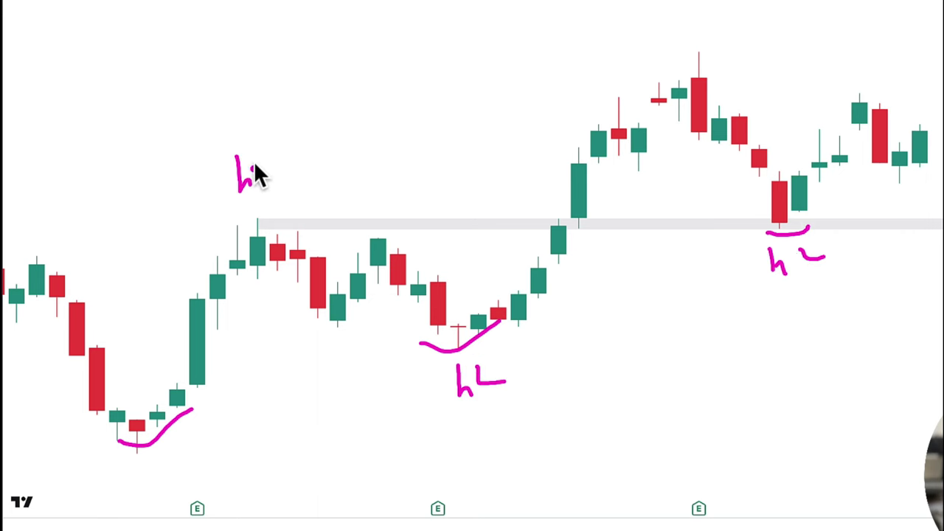
left_click(631, 36)
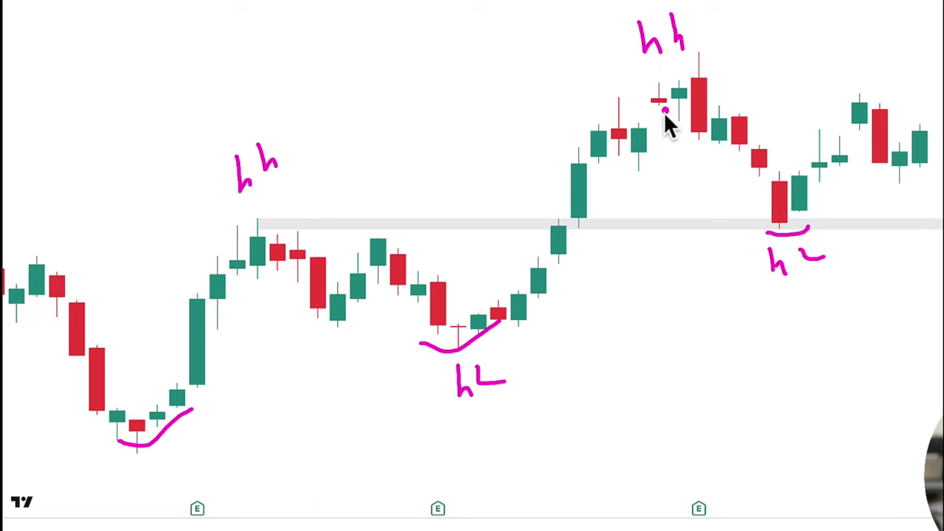
Step: Draw a pink upward arrow under the latest candle and mark the recent pullback candles
left_click(921, 186)
left_click_drag(746, 210, 755, 208)
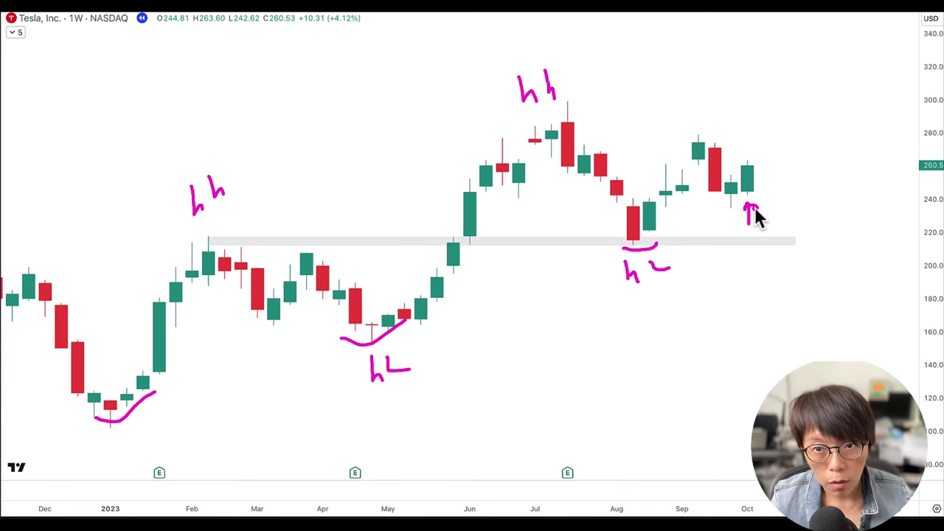
left_click(729, 180)
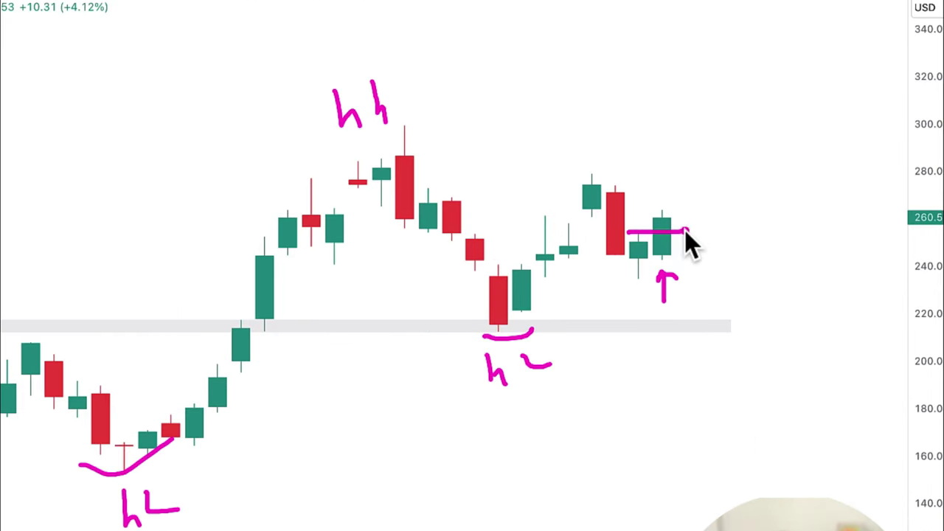
left_click(648, 255)
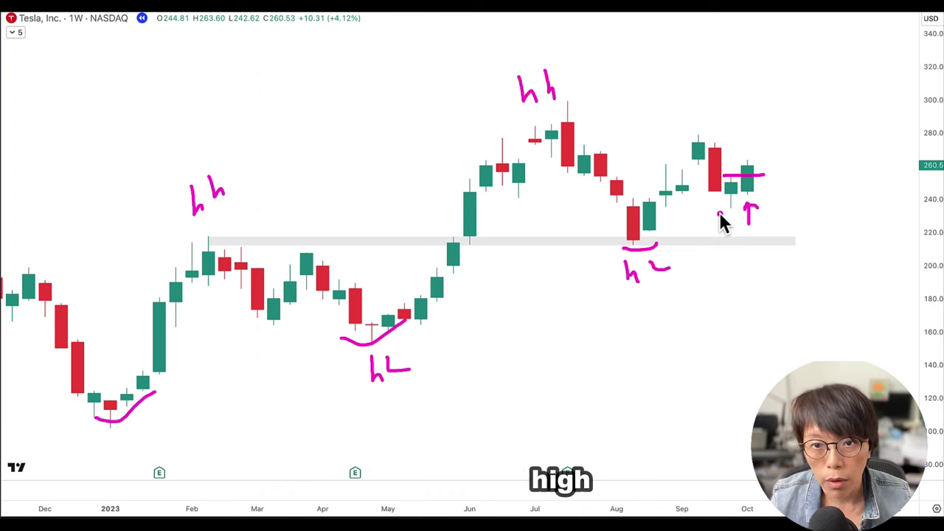
Step: Erase the pink hand-drawn annotations and deselect the grey support zone
key("Escape")
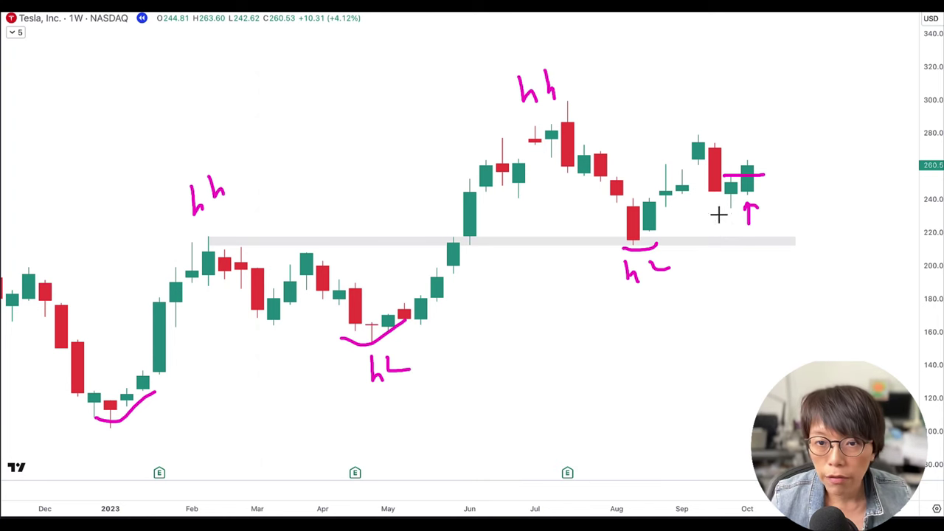
key("ctrl+z")
left_click(708, 238)
key("Escape")
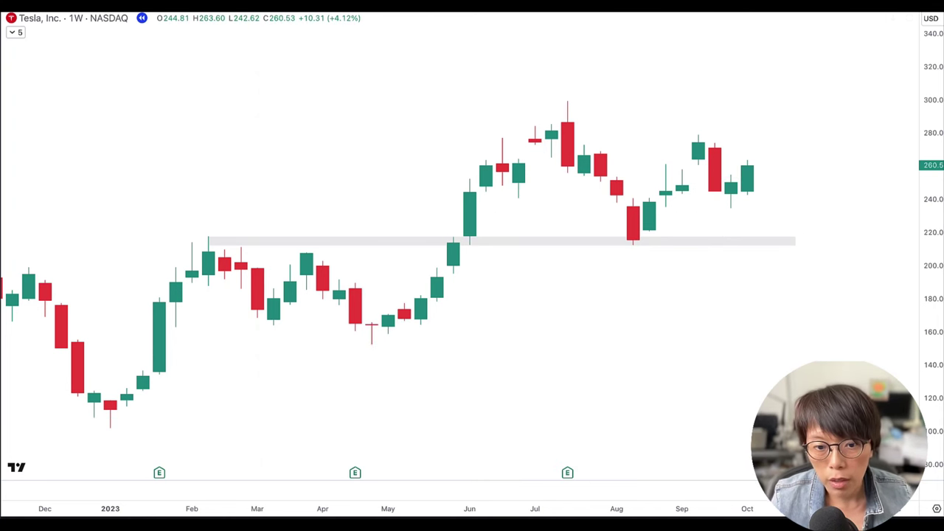
Step: Draw a Fib retracement from the August low to the ~279 high, then remove it
left_click(633, 241)
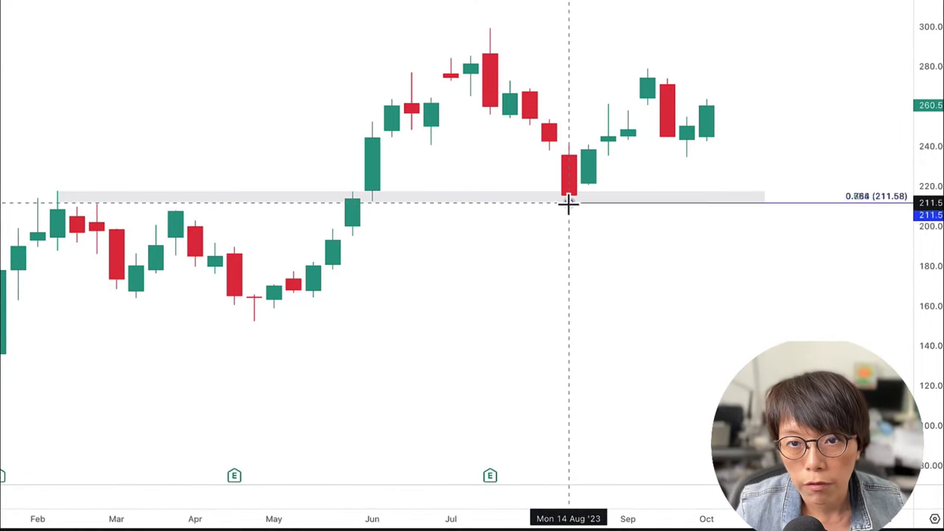
left_click(648, 69)
left_click(690, 196)
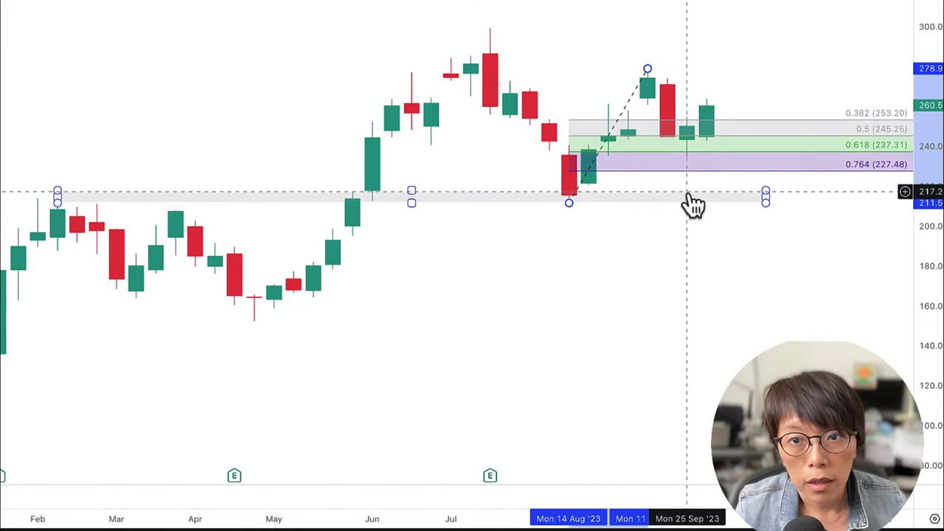
key("Escape")
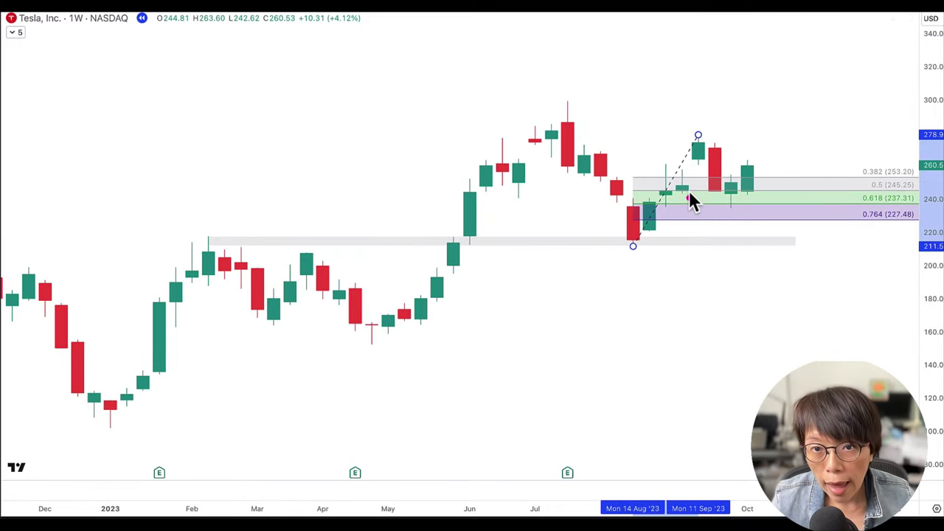
right_click(699, 139)
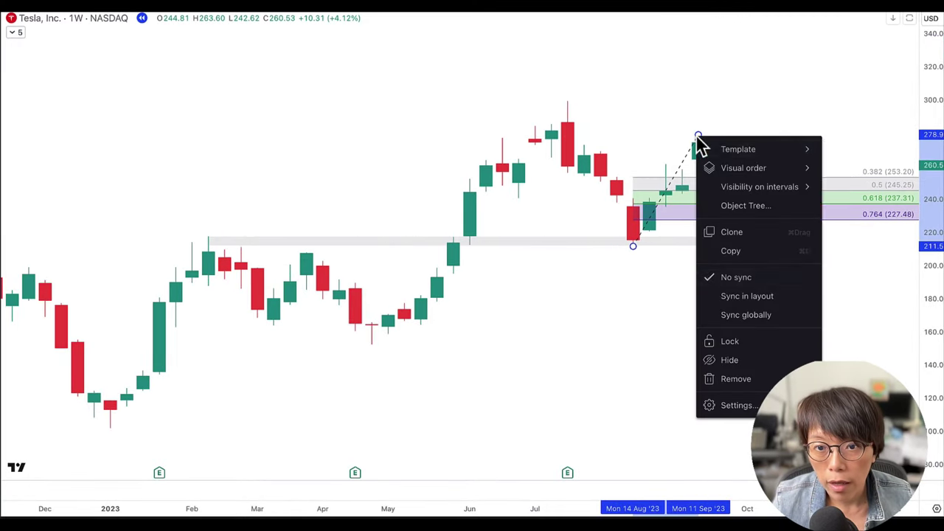
left_click(735, 378)
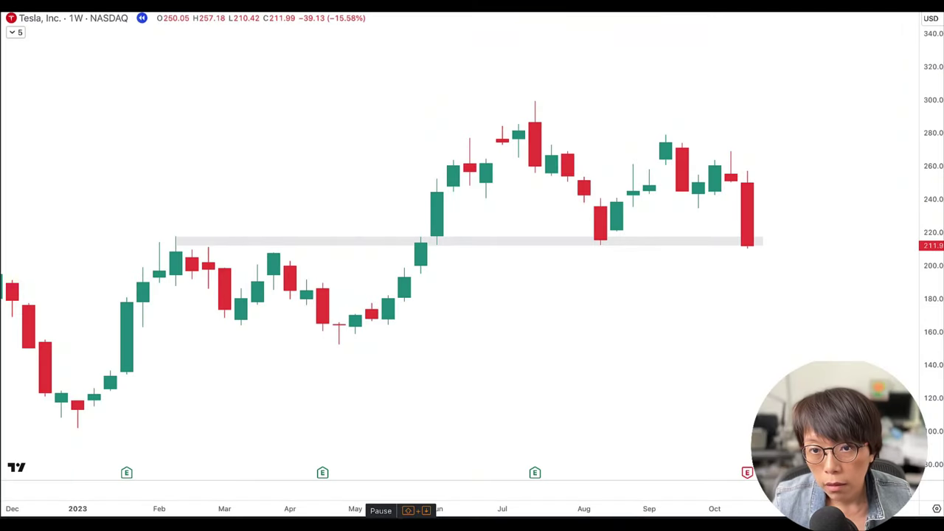
Step: Pause Bar Replay on the 211.99 red candle, then zoom in and back out
left_click(408, 510)
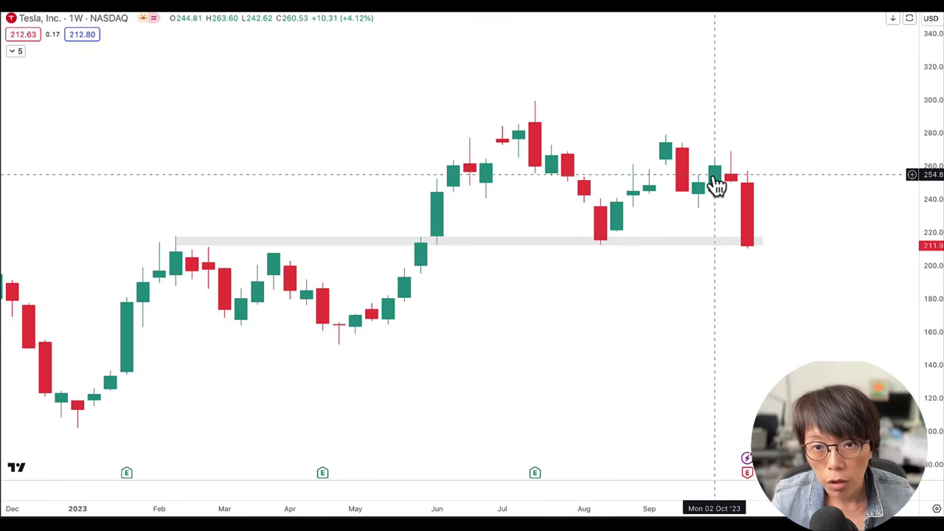
scroll(727, 327, "up", 3)
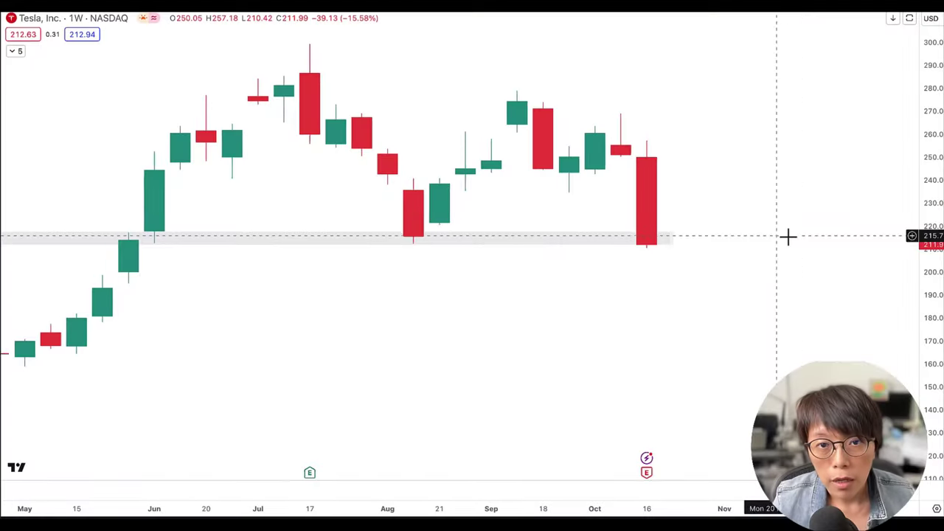
scroll(787, 236, "down", 1)
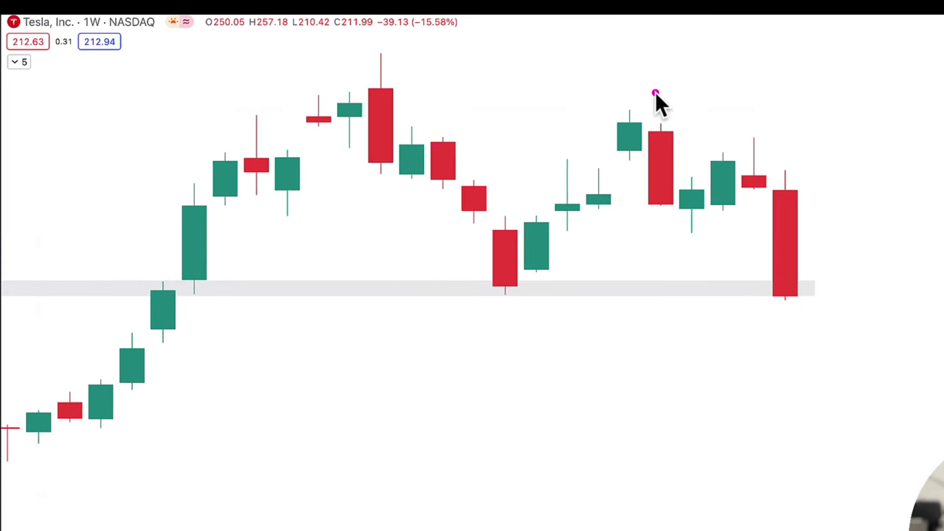
left_click_drag(668, 110, 670, 112)
left_click_drag(624, 88, 633, 113)
left_click_drag(625, 180, 620, 183)
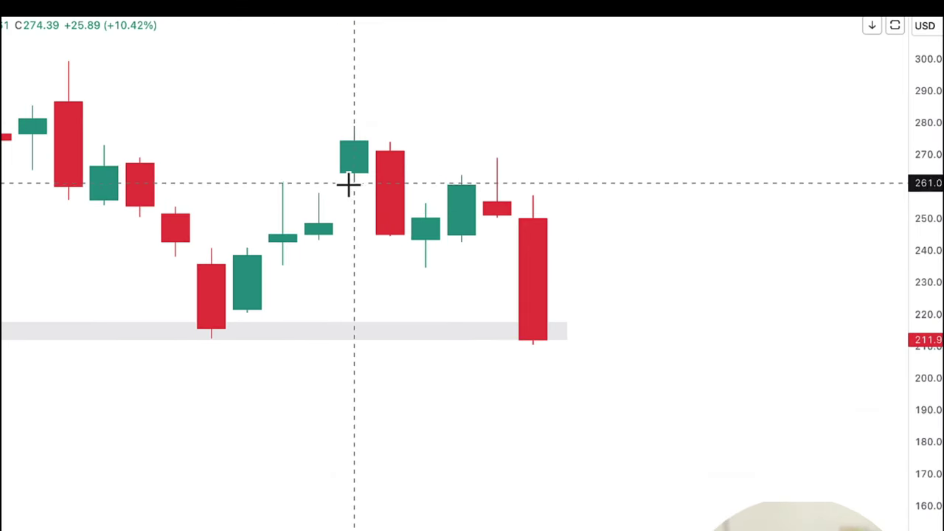
Step: Add a green dashed Horizontal Ray at about 260.7 from the September high, with a pink W and arrow
left_click(351, 183)
mouse_move(351, 182)
left_mouse_down()
mouse_move(381, 186)
mouse_move(355, 185)
left_mouse_up()
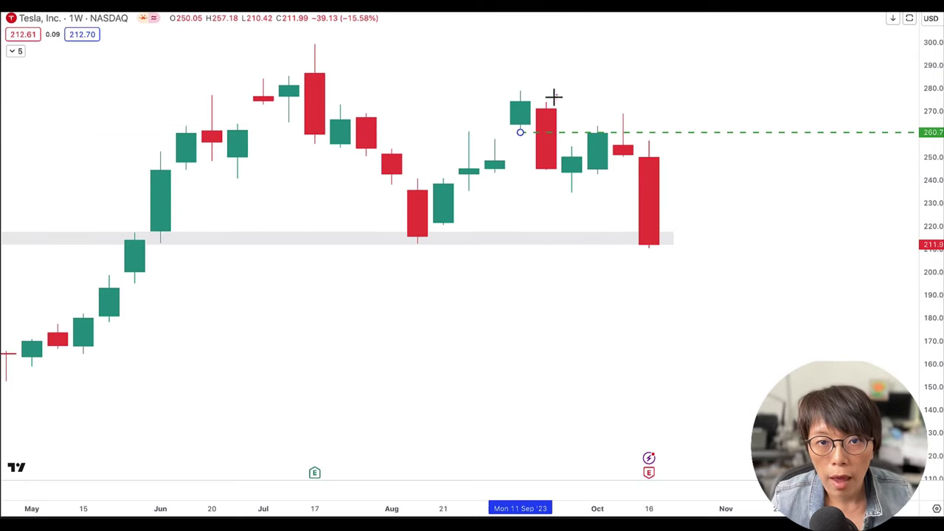
left_click_drag(540, 77, 542, 94)
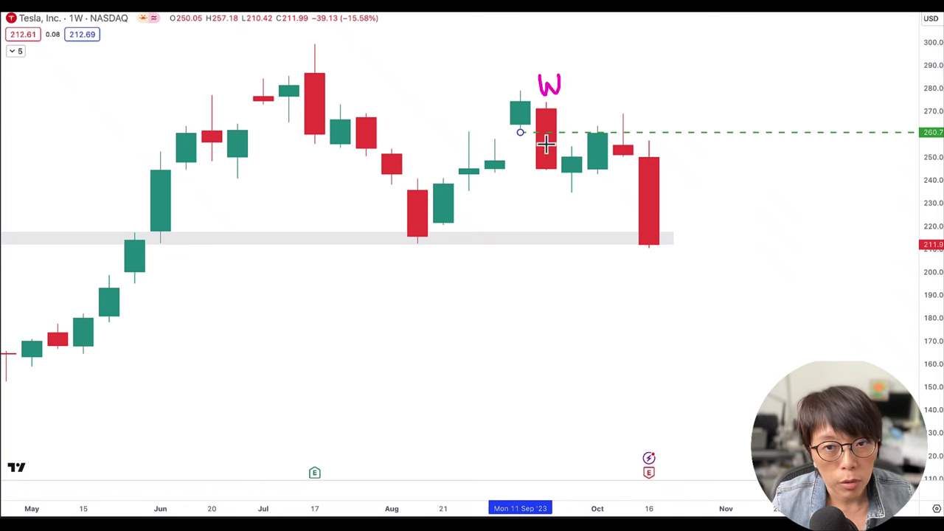
left_click_drag(624, 143, 624, 101)
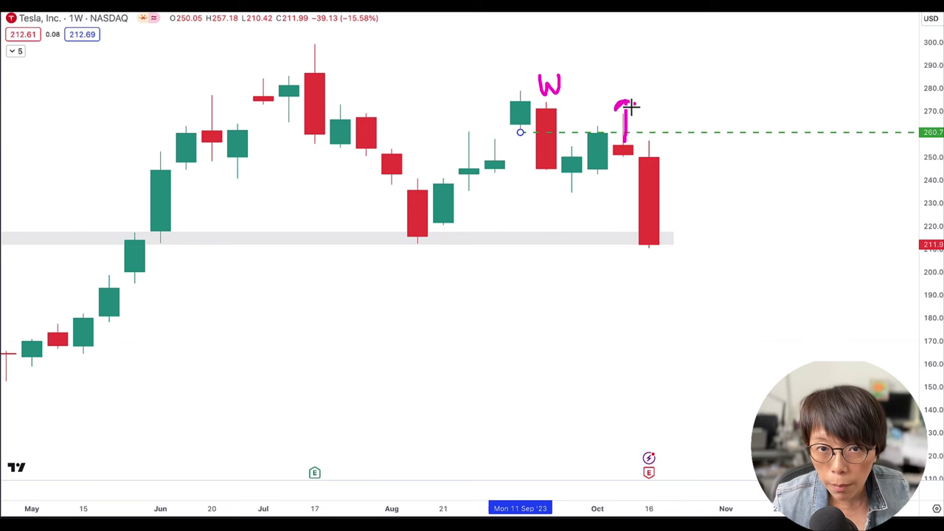
Step: Clear the pink marks and add a second Horizontal Ray level at about 254.4
key("Escape")
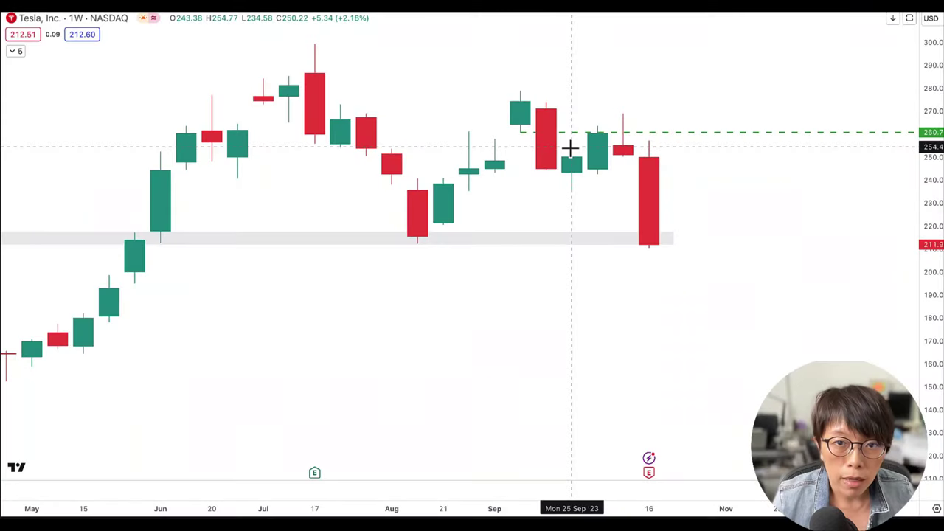
left_click(570, 148)
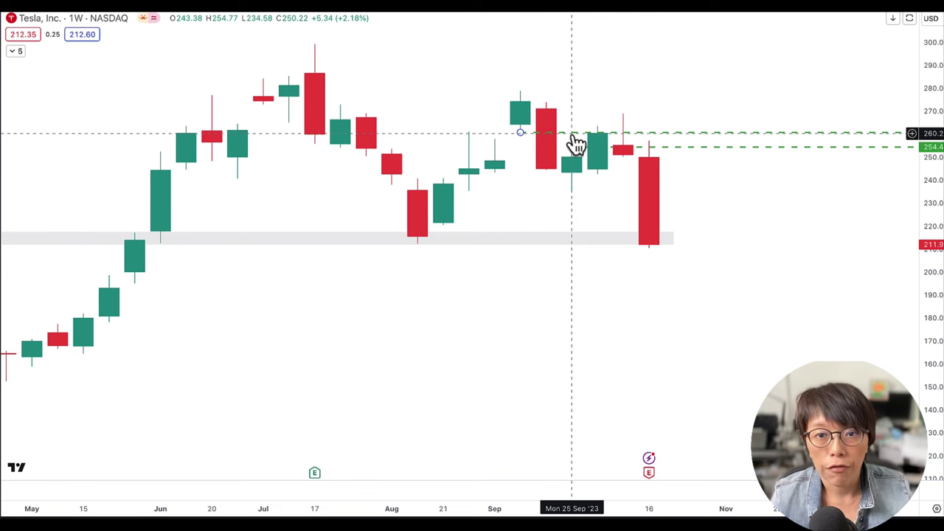
Step: Fit the full price range, then draw a trendline from the 414 high past the recent highs
scroll(759, 318, "down", 10)
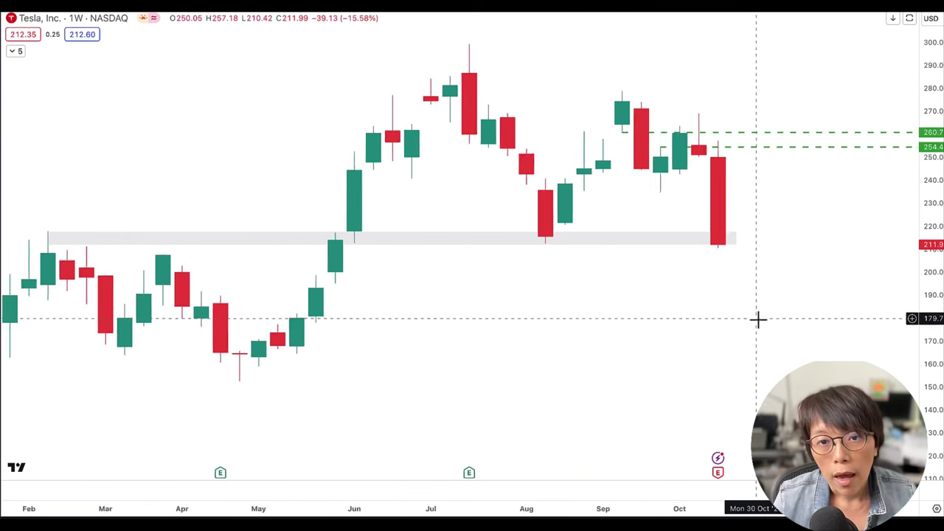
left_click_drag(938, 350, 938, 453)
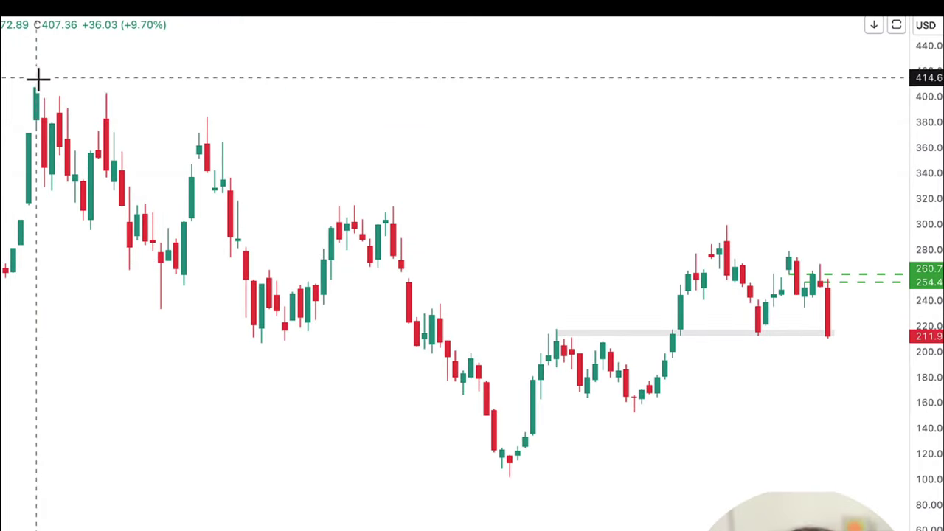
left_click(36, 78)
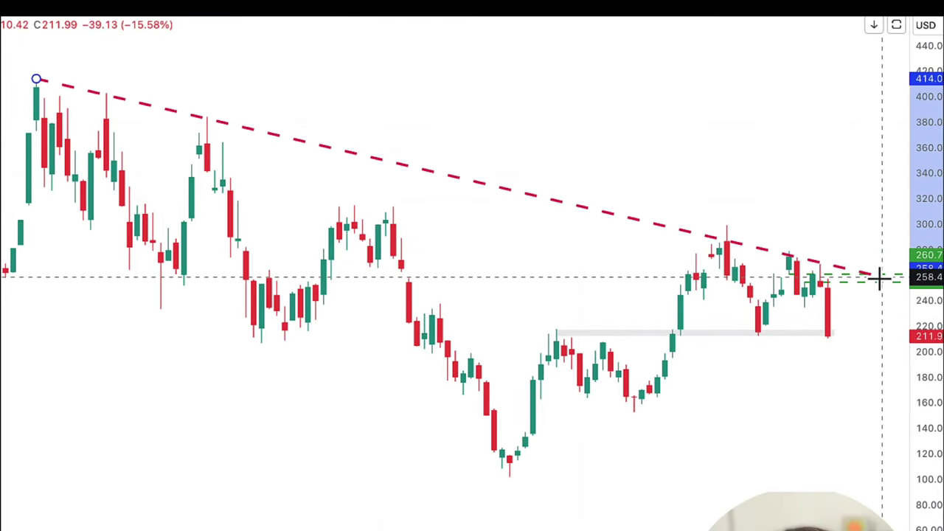
left_click(880, 277)
left_click_drag(768, 322, 509, 340)
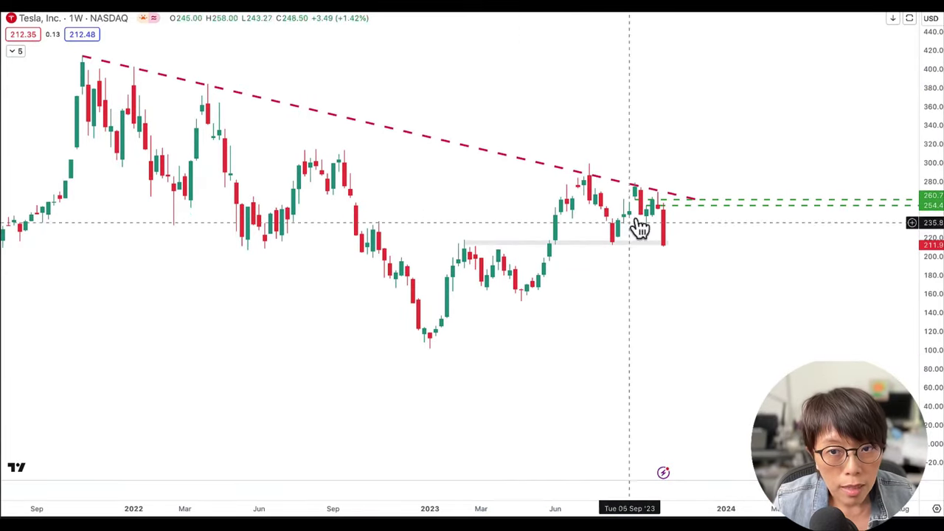